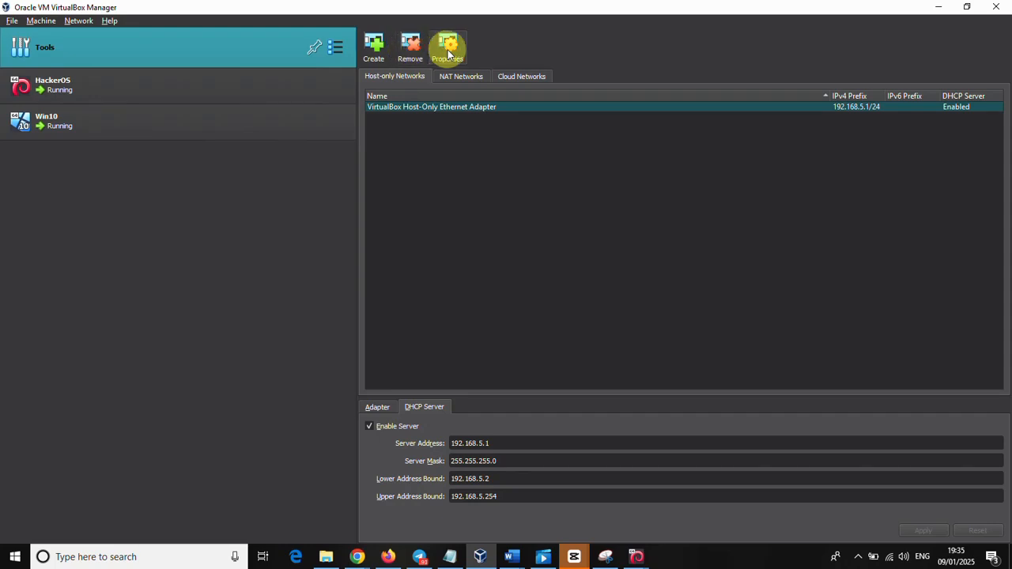
- Create a second host-only network and set its adapter's IPv4 address to 192.168.10.1
click(375, 51)
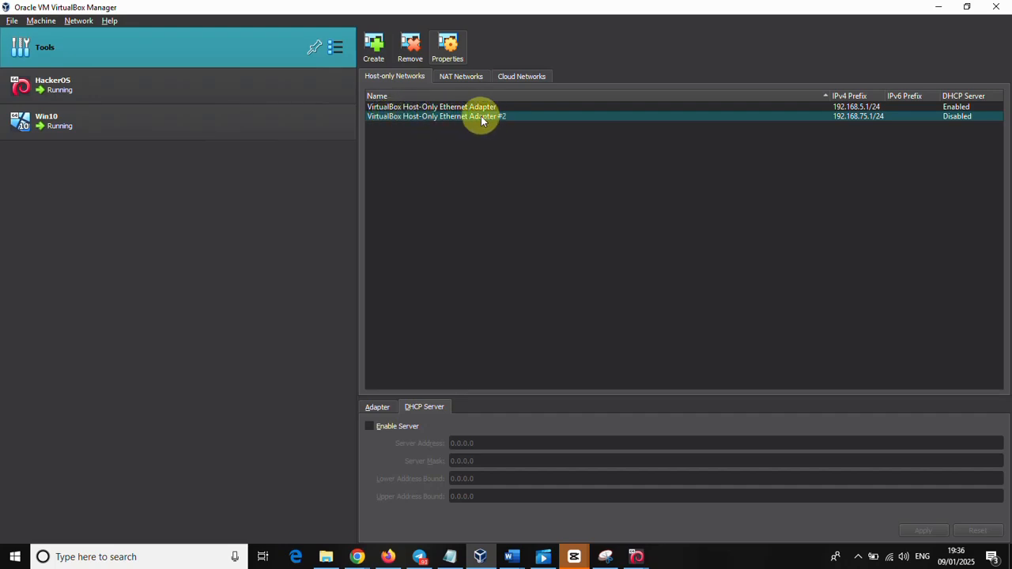
click(378, 410)
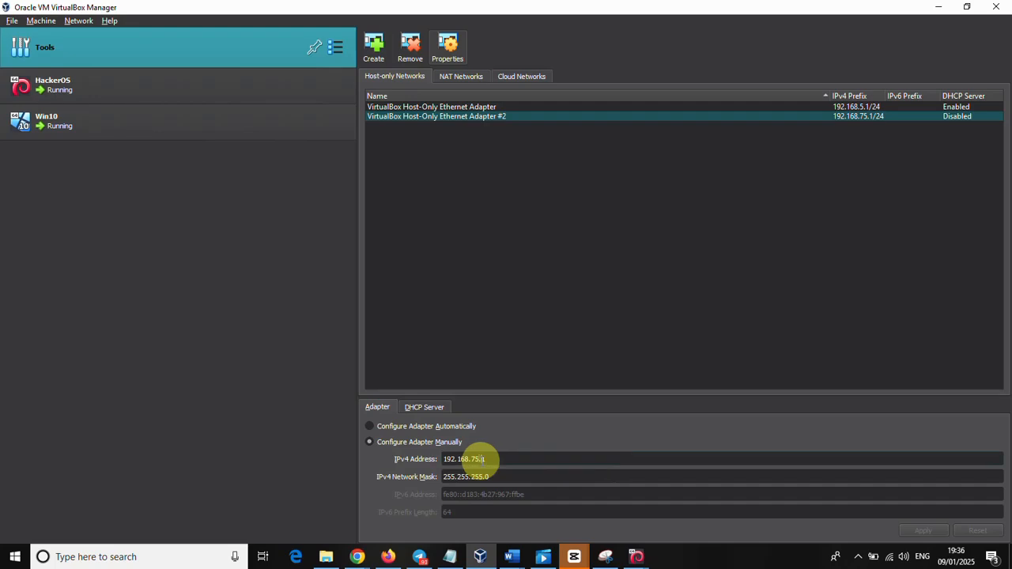
click(480, 459)
key(BackSpace)
key(BackSpace)
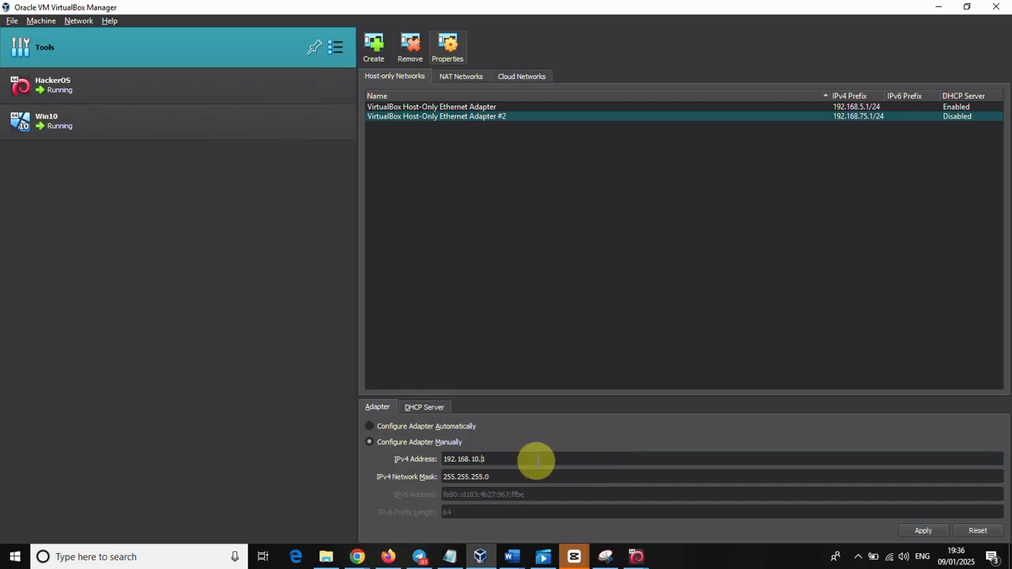
- Enable the new network's DHCP server with address 192.168.10.2 and bounds 192.168.10.3 to 192.168.10.254, and apply the network settings
click(421, 406)
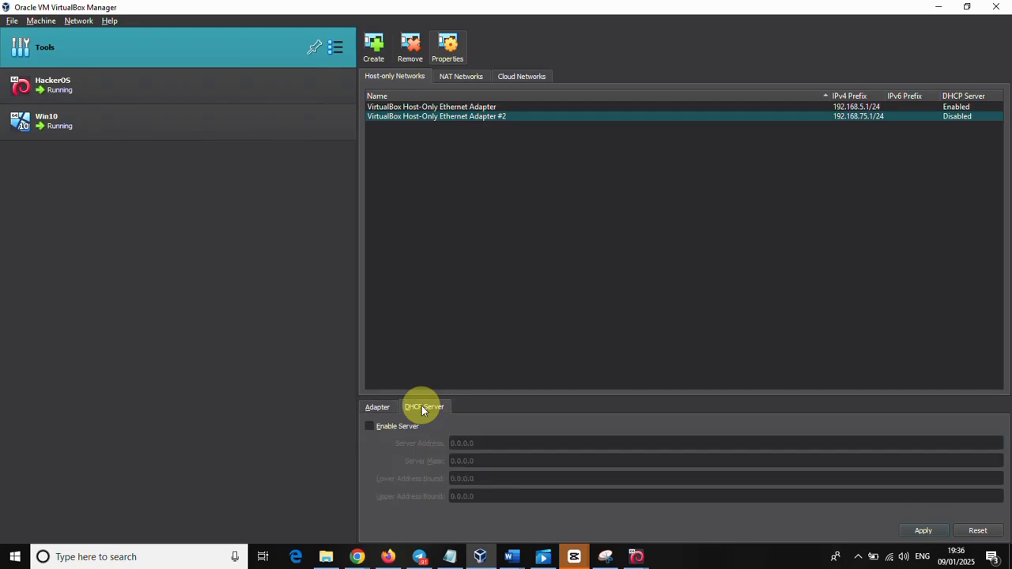
click(369, 427)
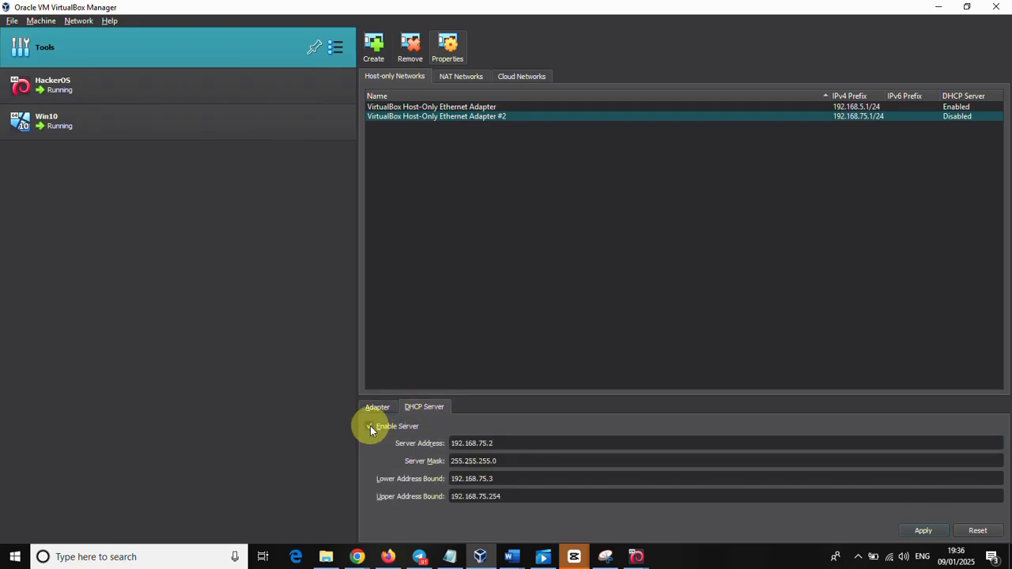
click(494, 444)
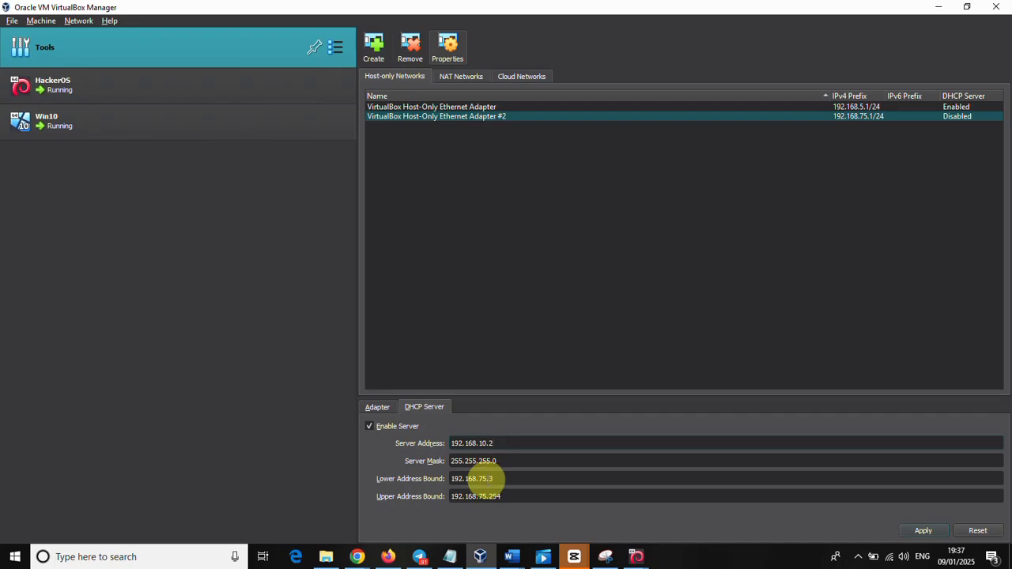
click(477, 480)
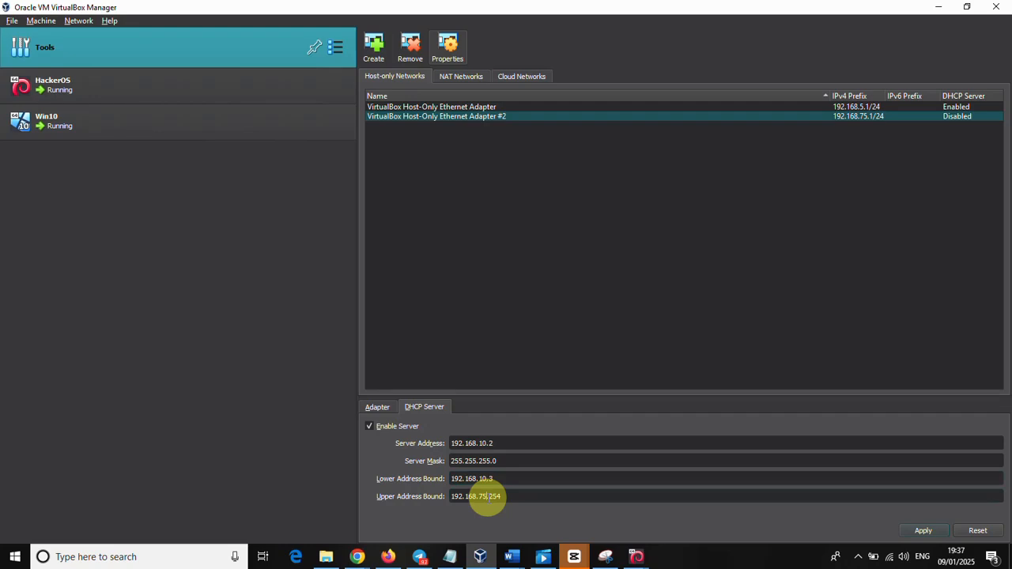
key(BackSpace)
key(BackSpace)
text(10)
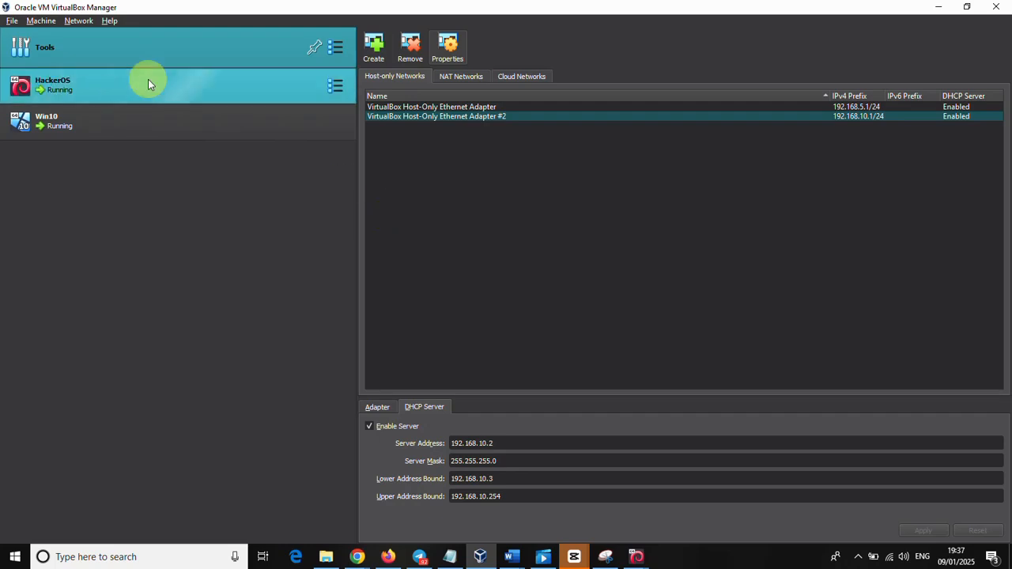
- Show the running HackerOS virtual machine and log in to Kali with the username and account password
click(68, 92)
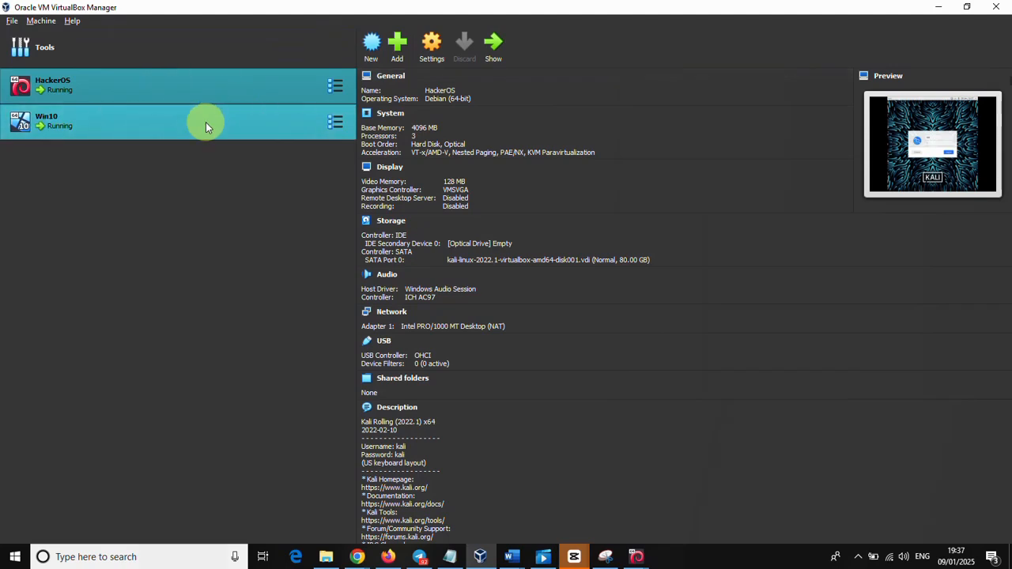
click(206, 122)
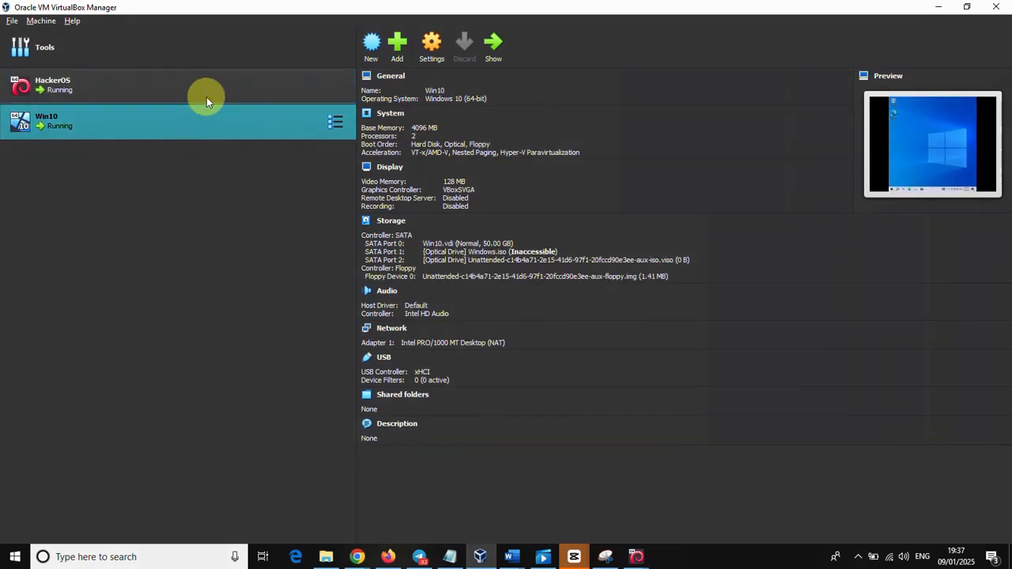
click(206, 94)
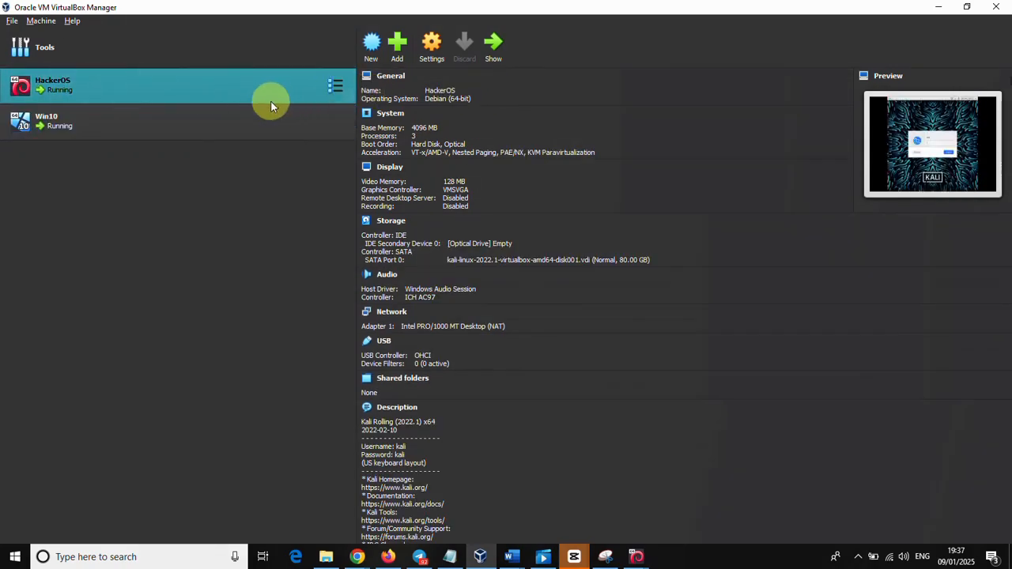
click(486, 53)
click(210, 211)
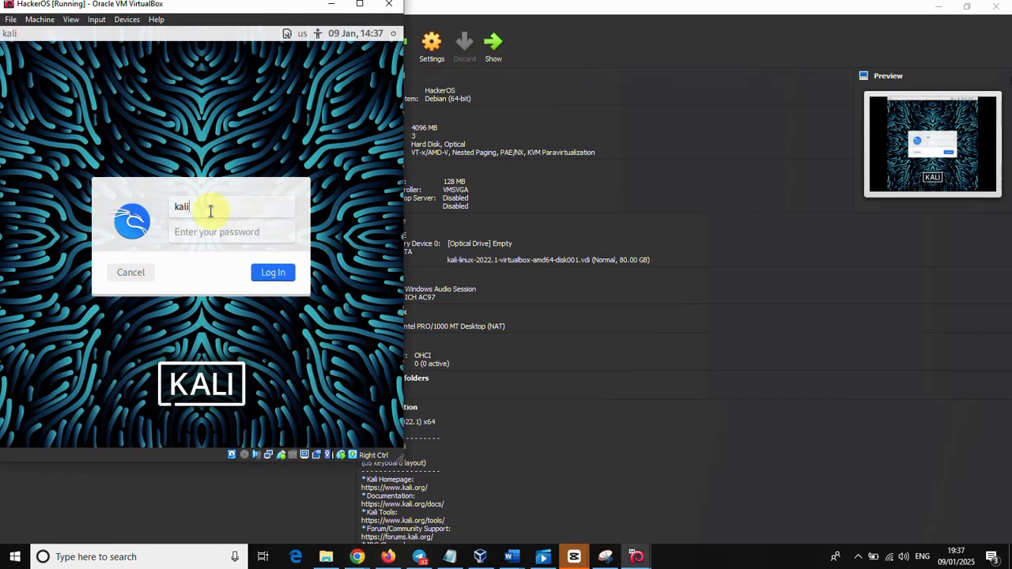
click(198, 232)
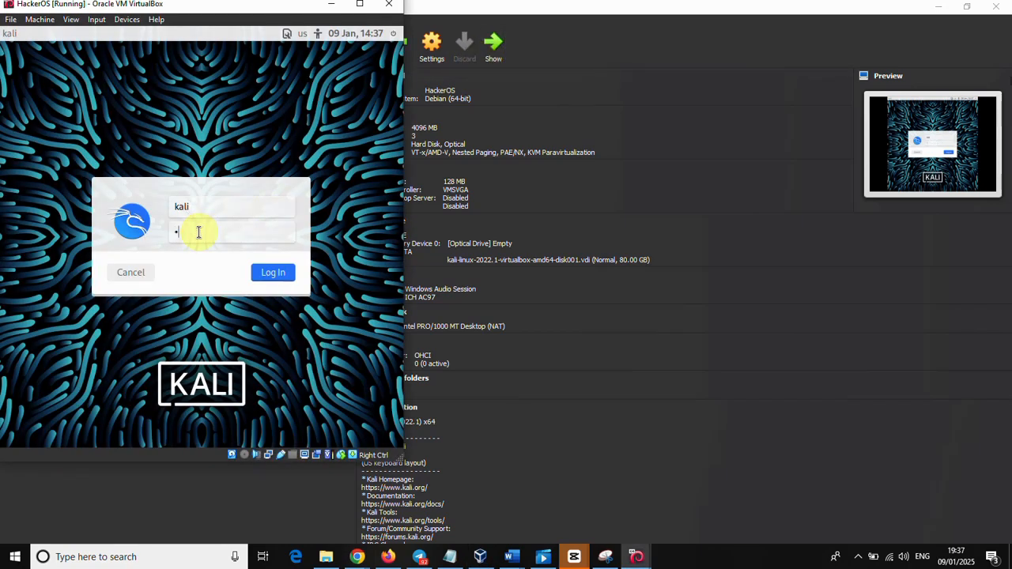
text(kali)
key(Return)
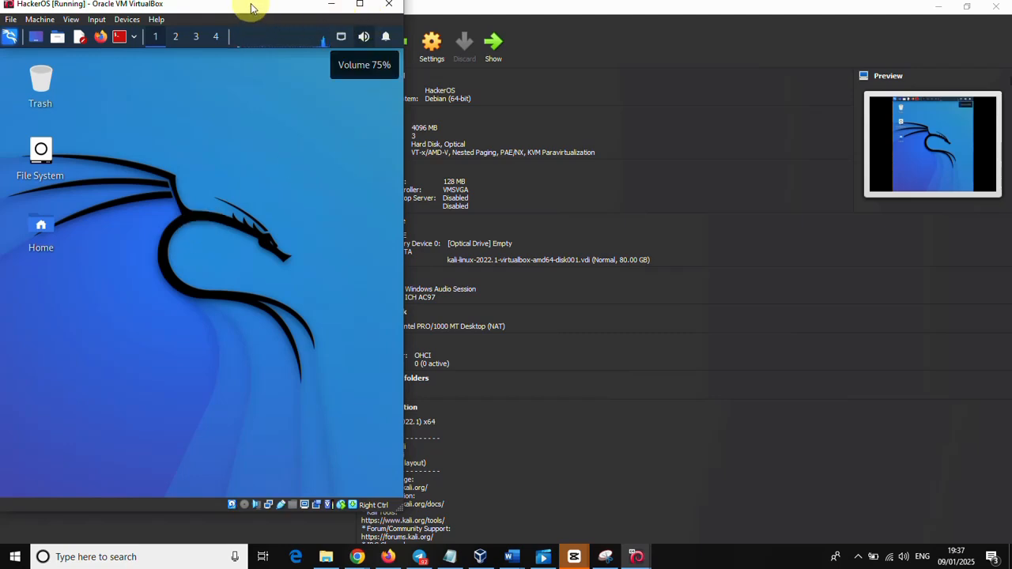
- Bring up the Win10 virtual machine and arrange it side by side with HackerOS, Win10 on the left
drag(252, 4, 256, 16)
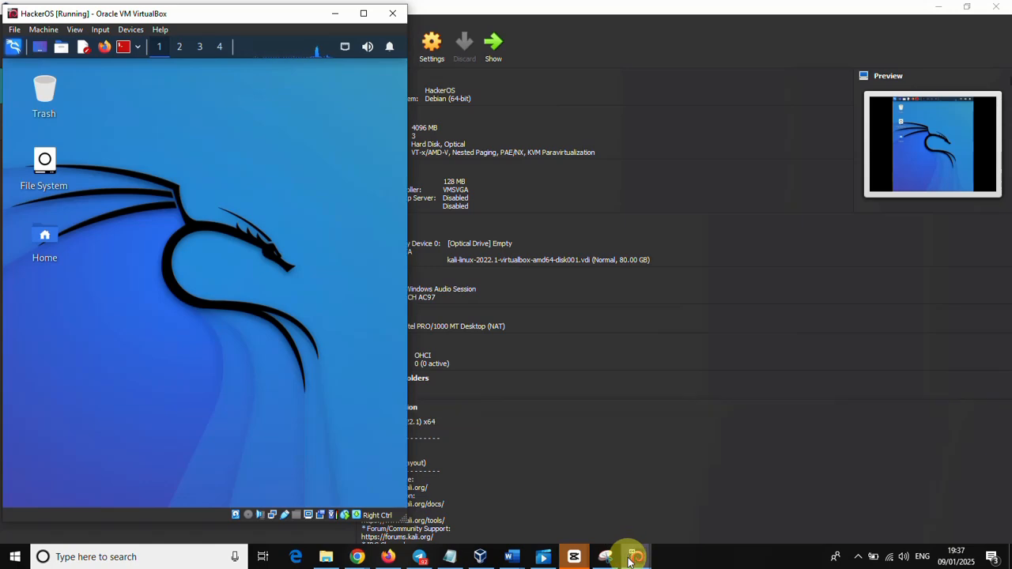
mouse_move(630, 558)
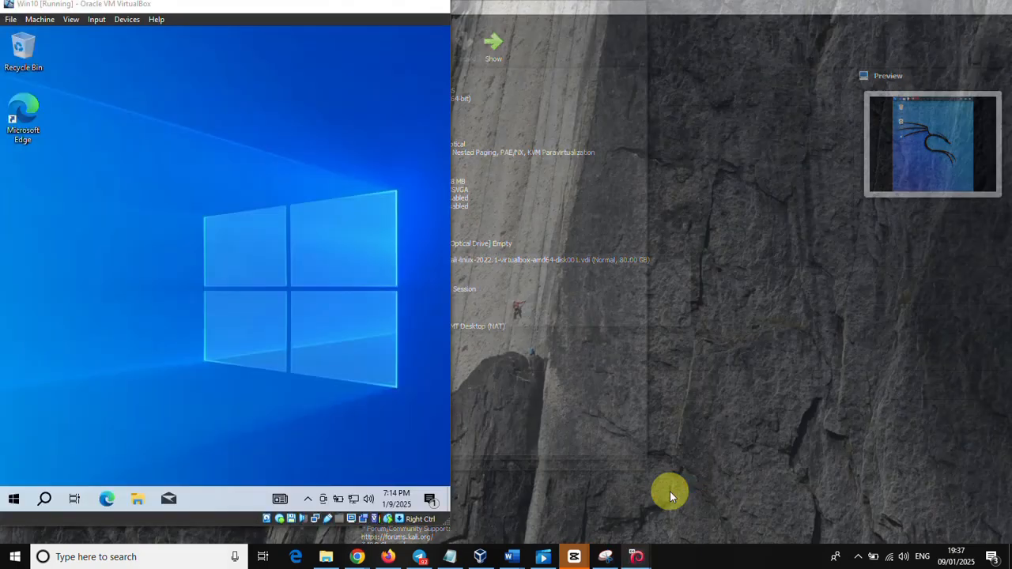
click(670, 491)
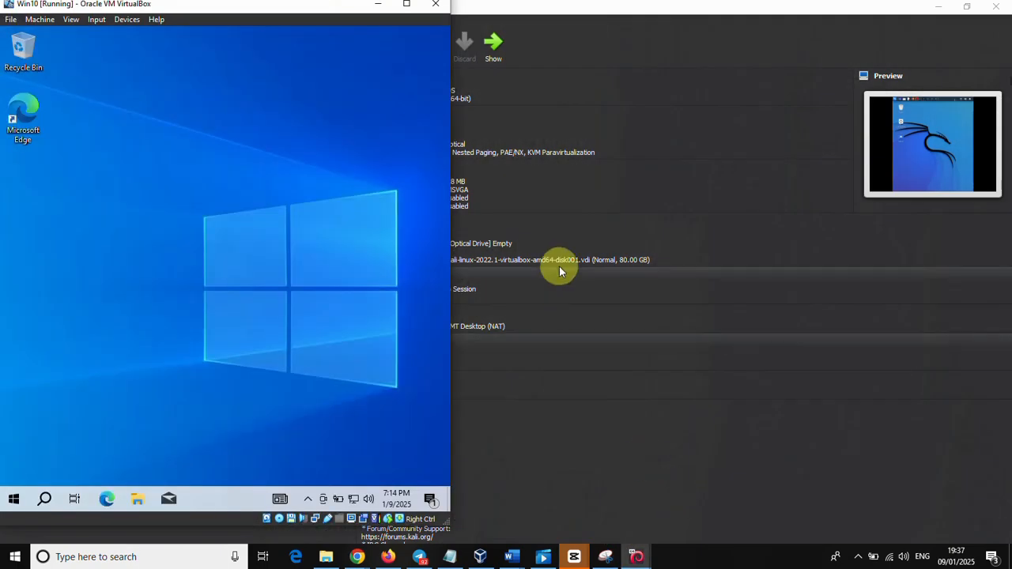
drag(266, 7, 260, 61)
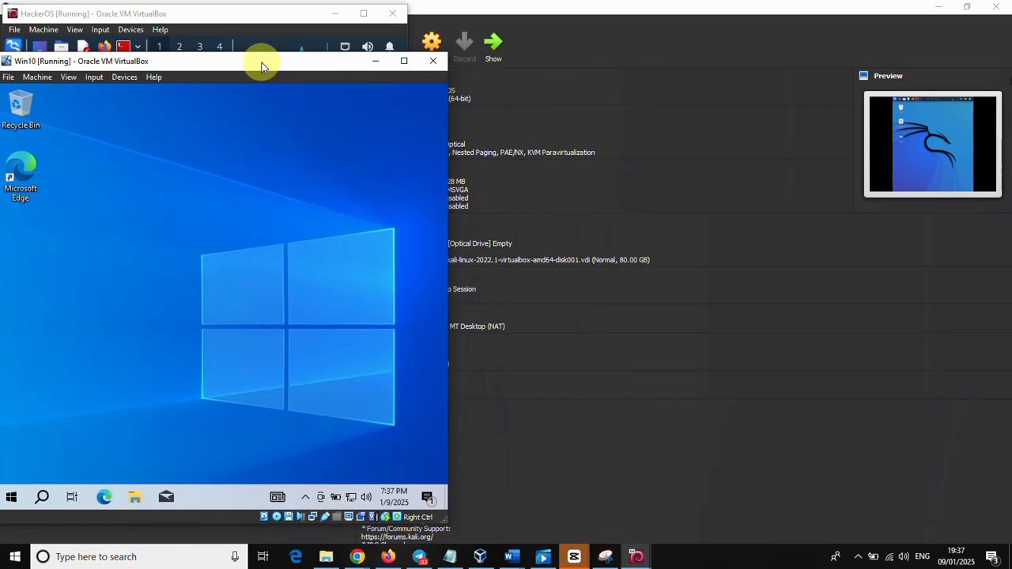
drag(216, 7, 795, 46)
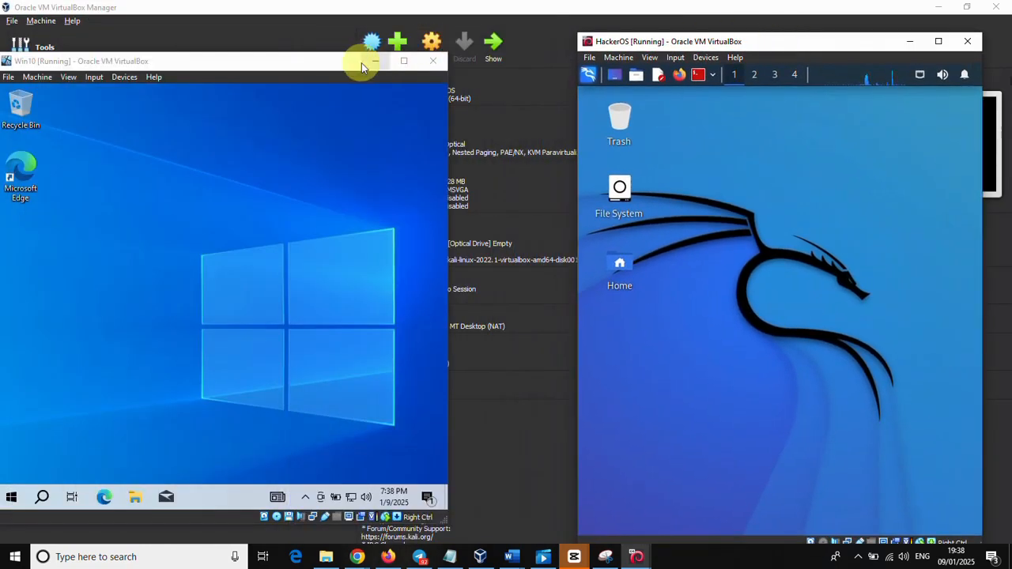
drag(339, 64, 378, 43)
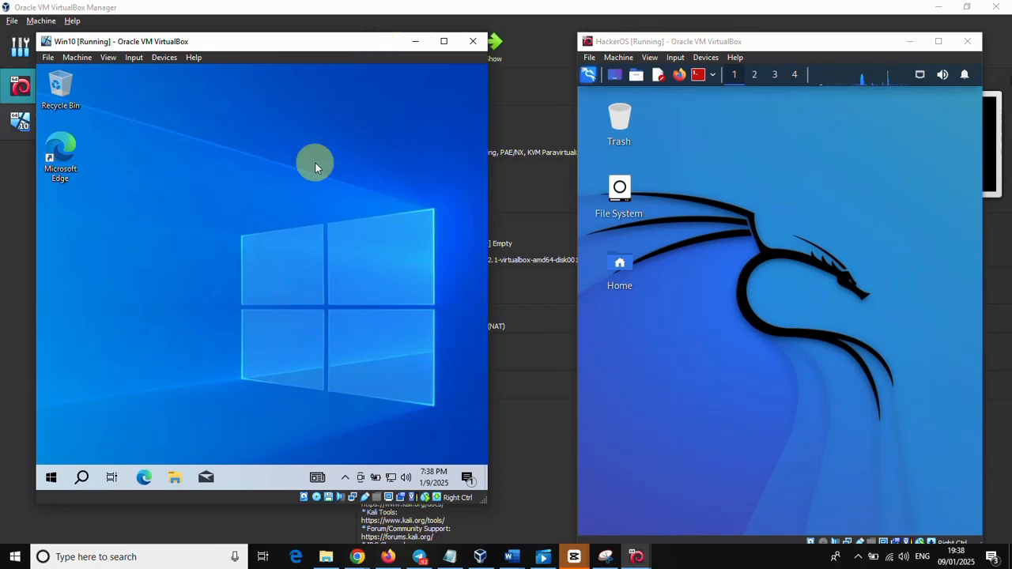
- Attach Win10's network Adapter 1 to Host-only Adapter using VirtualBox Host-Only Ethernet Adapter #2
click(158, 58)
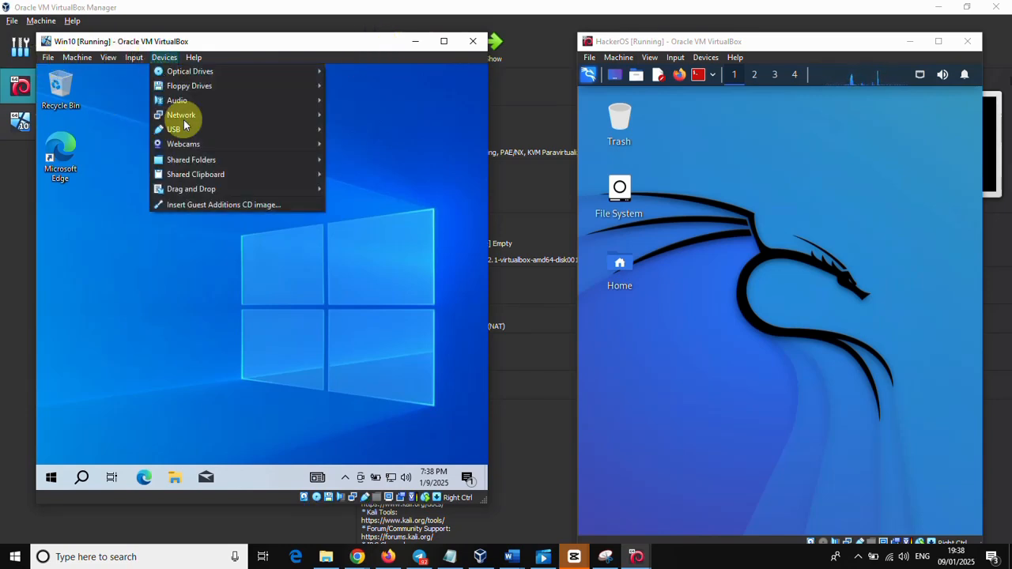
mouse_move(185, 114)
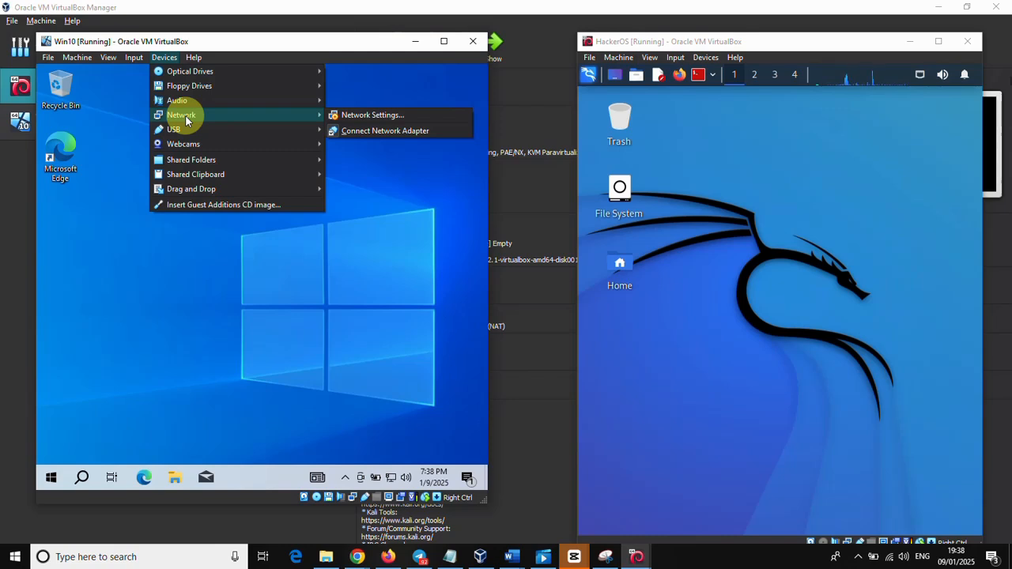
click(348, 117)
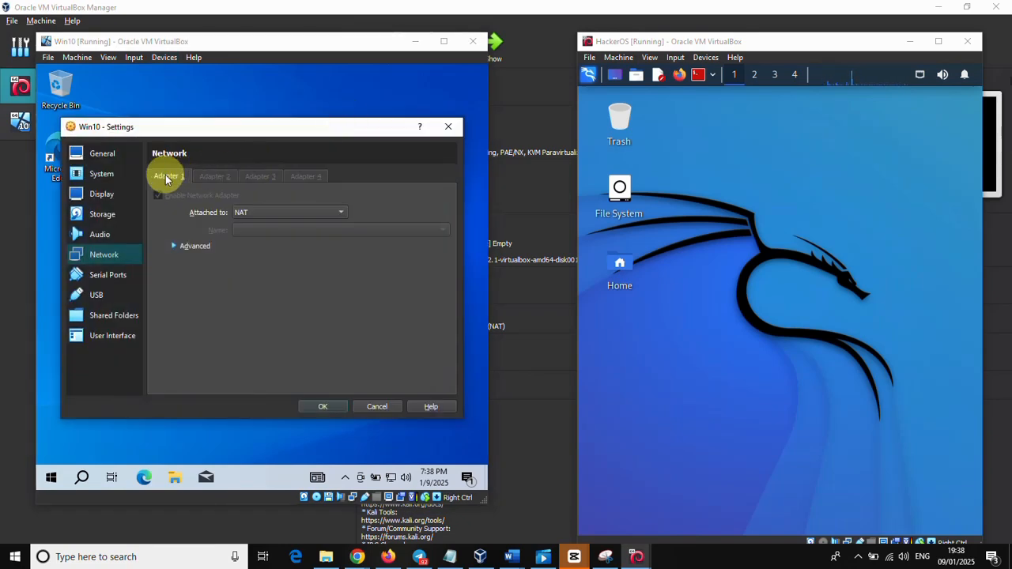
click(264, 213)
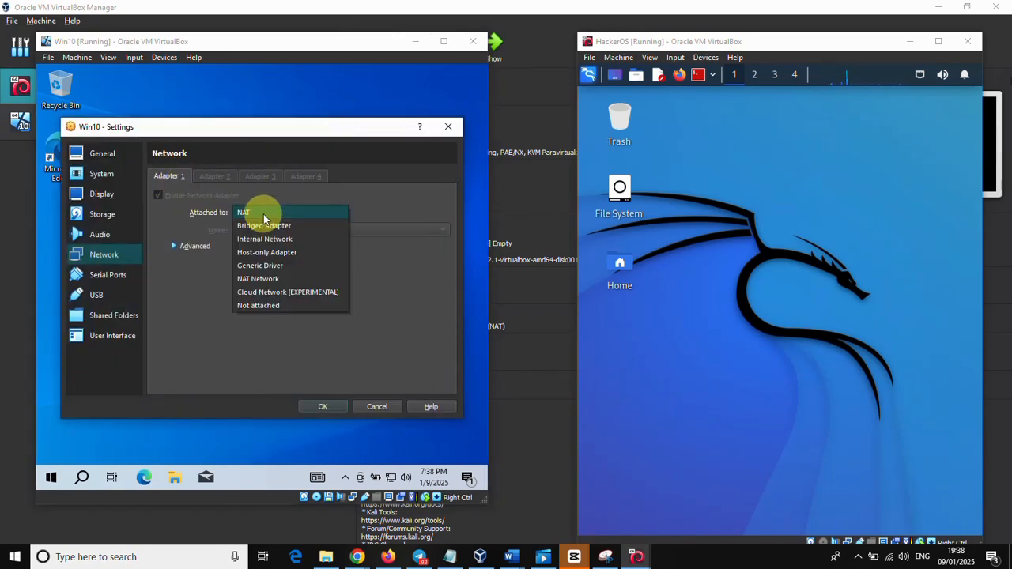
click(262, 252)
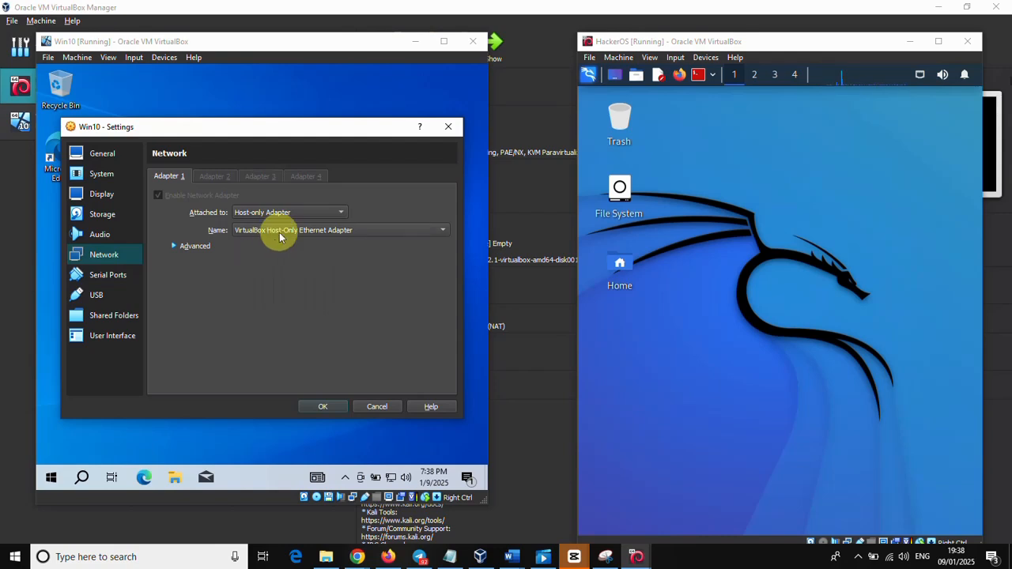
click(280, 230)
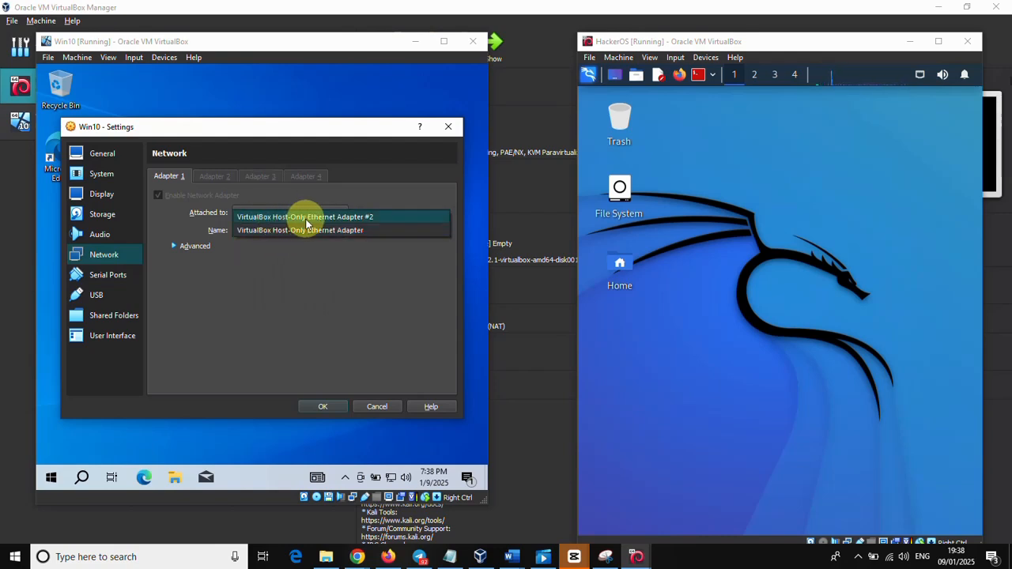
click(303, 218)
click(325, 406)
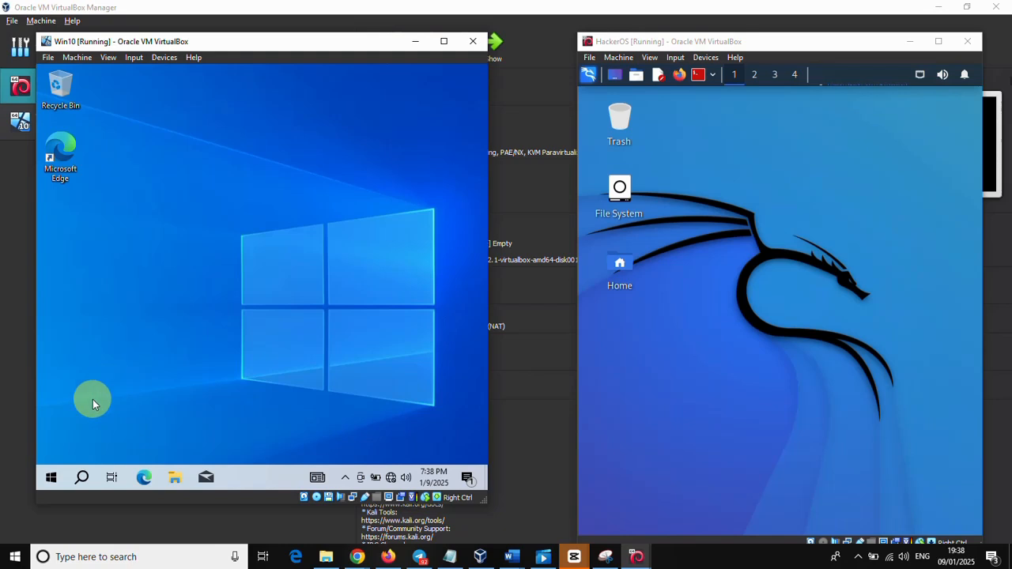
- Search for cmd in the Win10 virtual machine and open Command Prompt
click(79, 479)
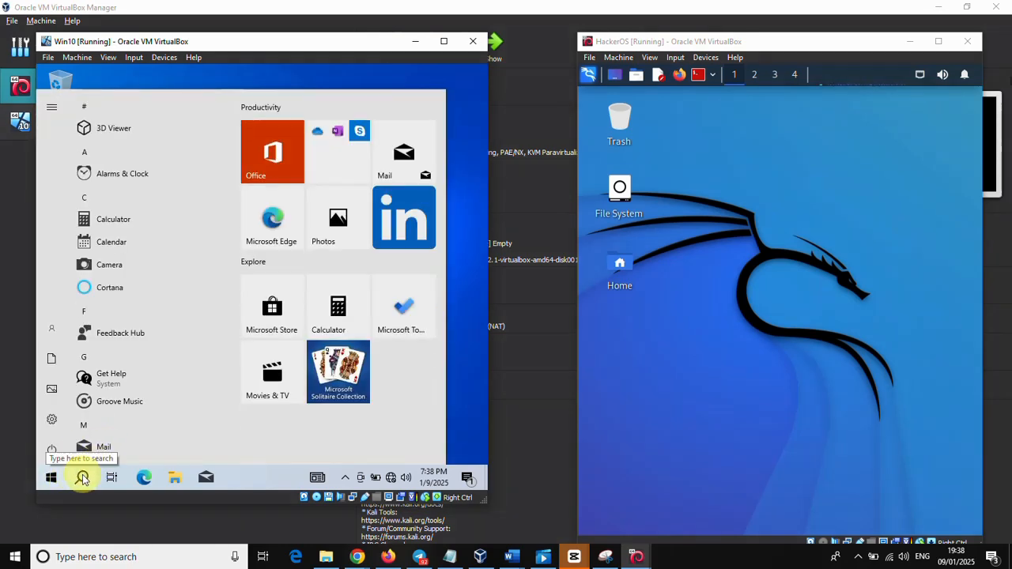
click(82, 479)
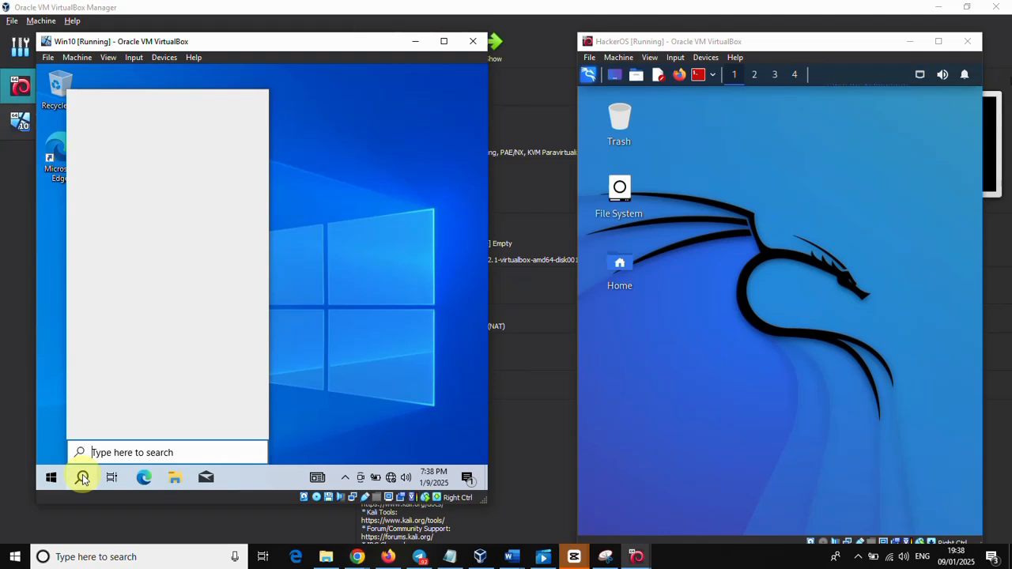
text(cmd)
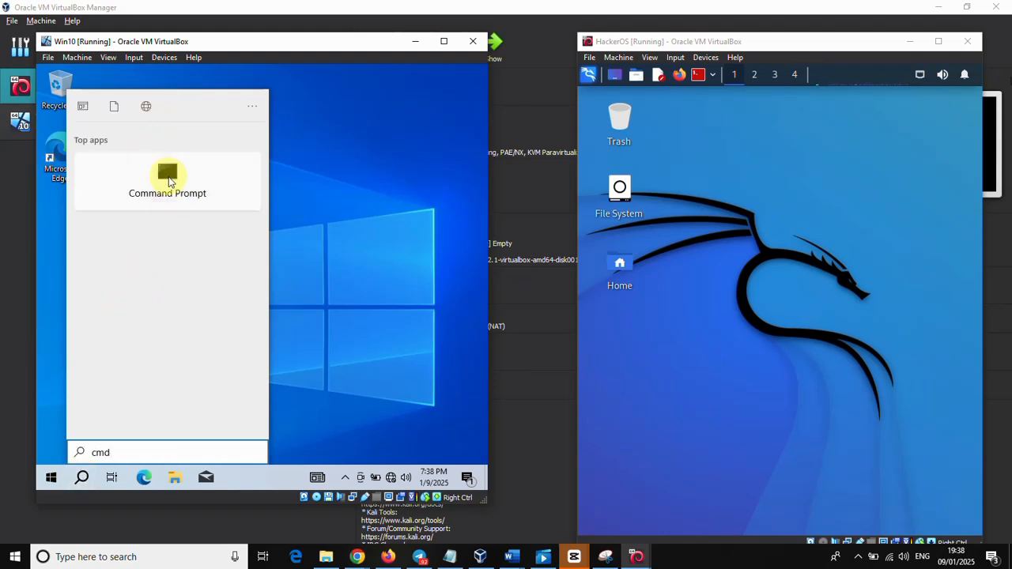
click(169, 180)
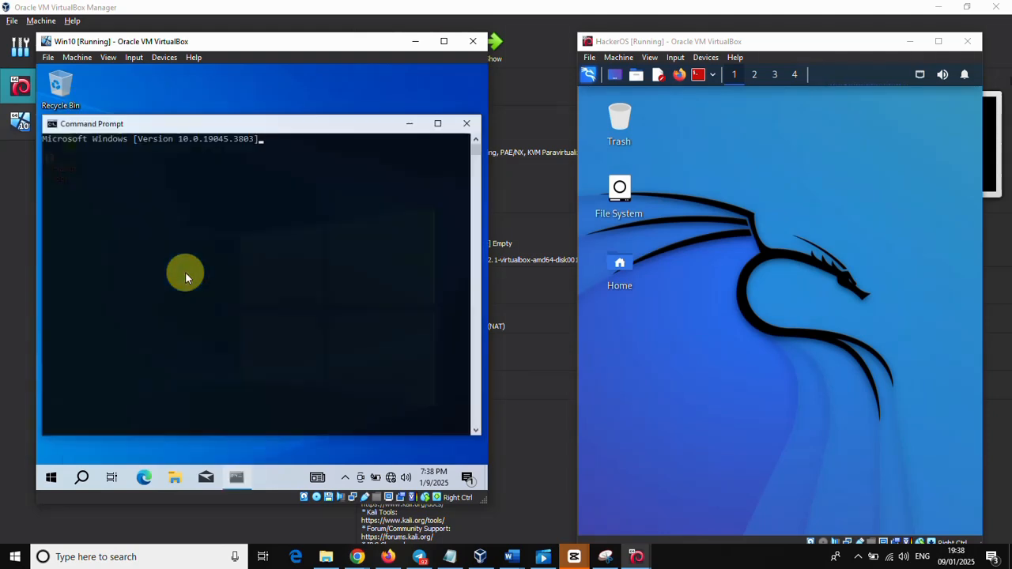
- Run ipconfig /all in Win10's Command Prompt to check its network configuration
click(159, 163)
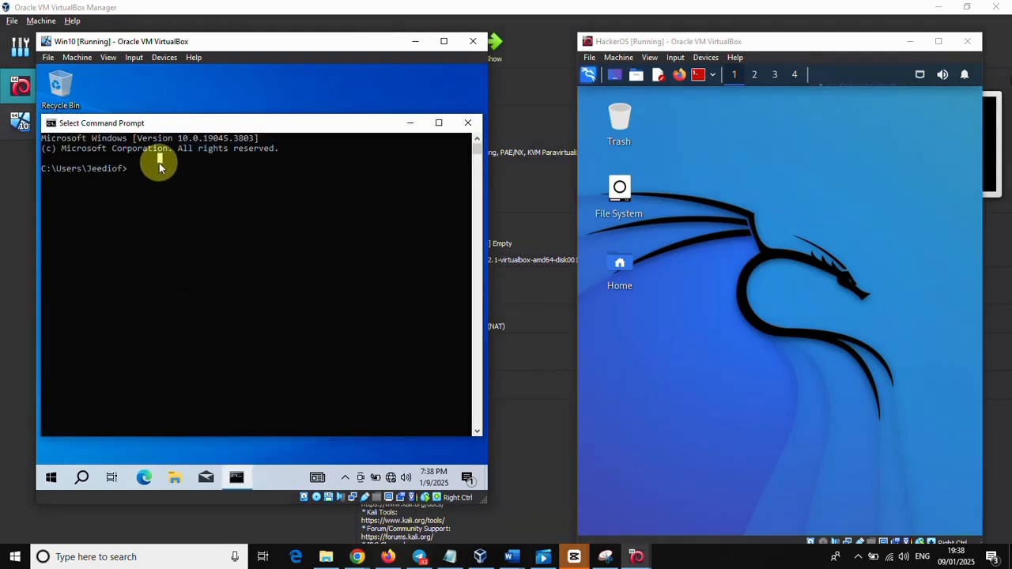
click(144, 171)
text(ipco)
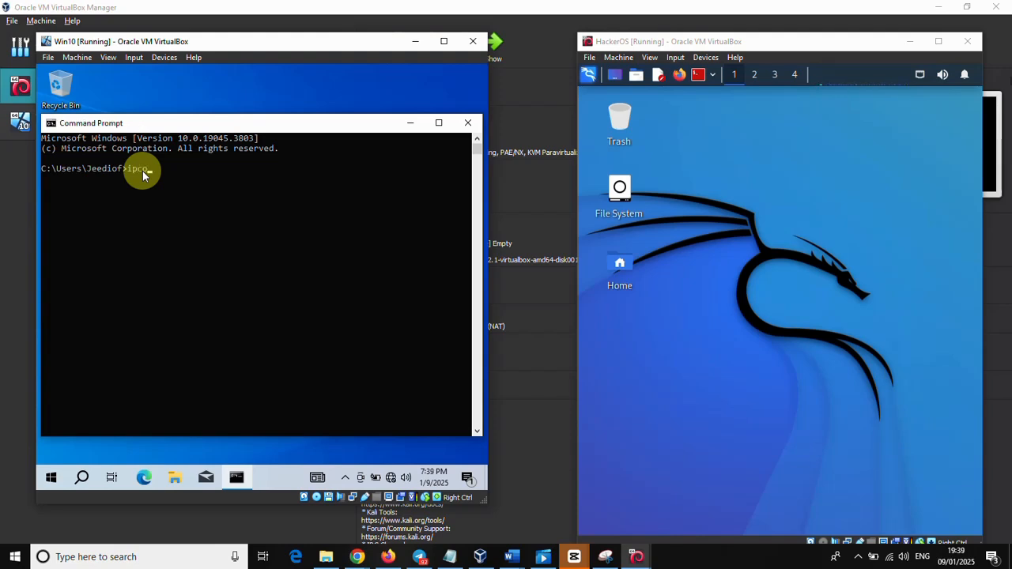
text(nfig /all)
key(Return)
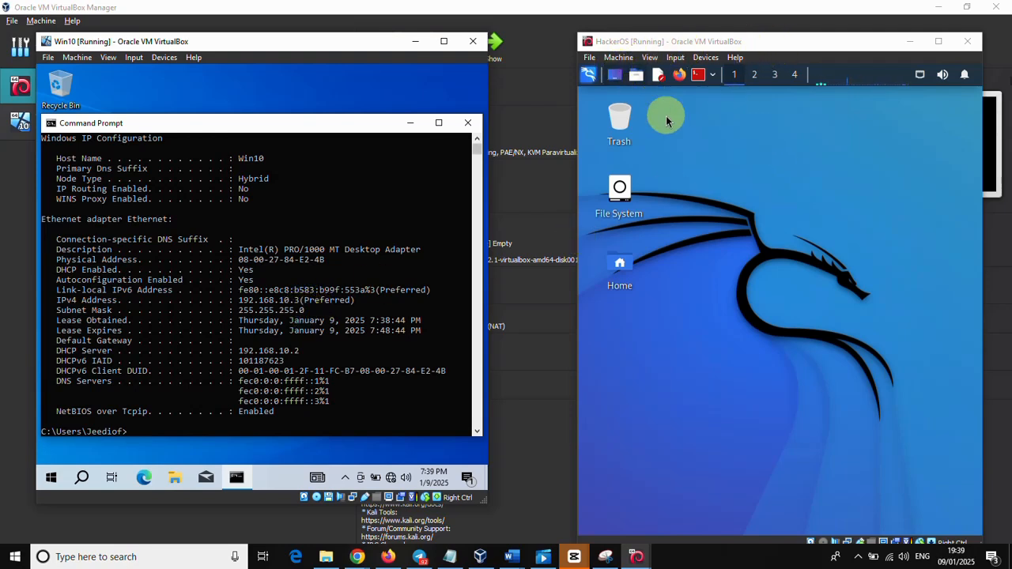
- Open a Terminal Emulator window in the HackerOS virtual machine
click(713, 77)
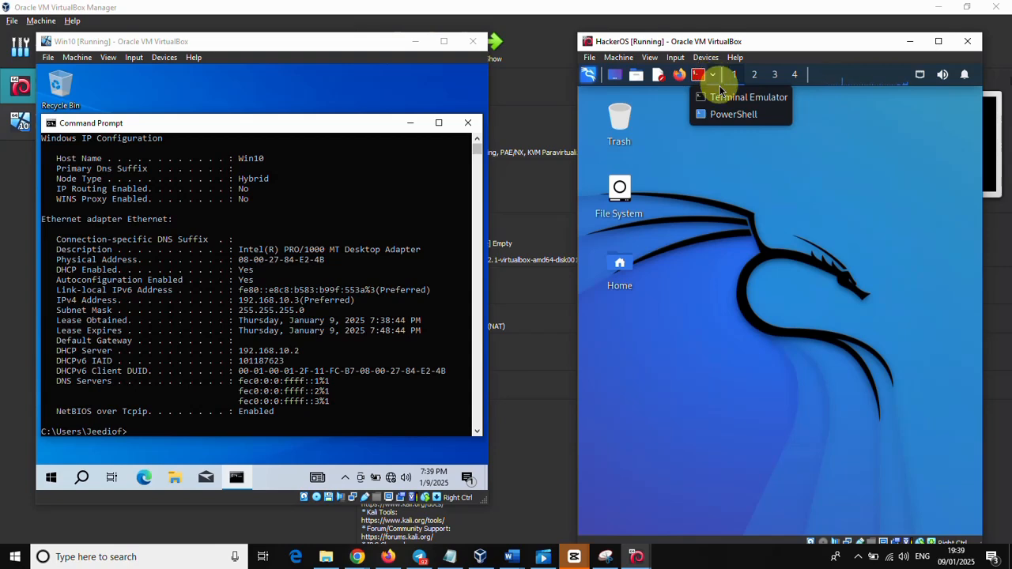
click(718, 97)
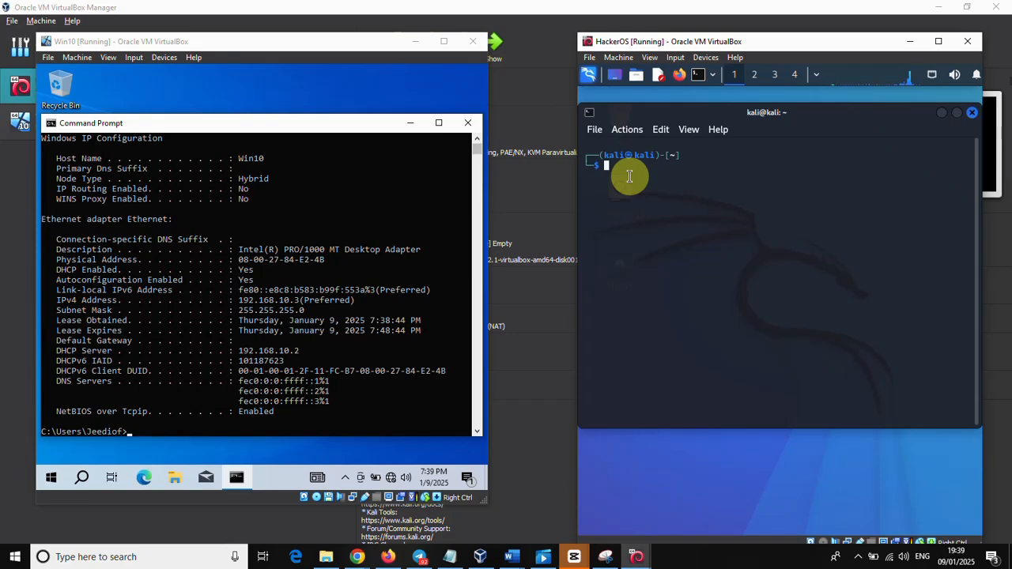
- Attach HackerOS's network Adapter 1 to Host-only Adapter using VirtualBox Host-Only Ethernet Adapter #2
click(705, 57)
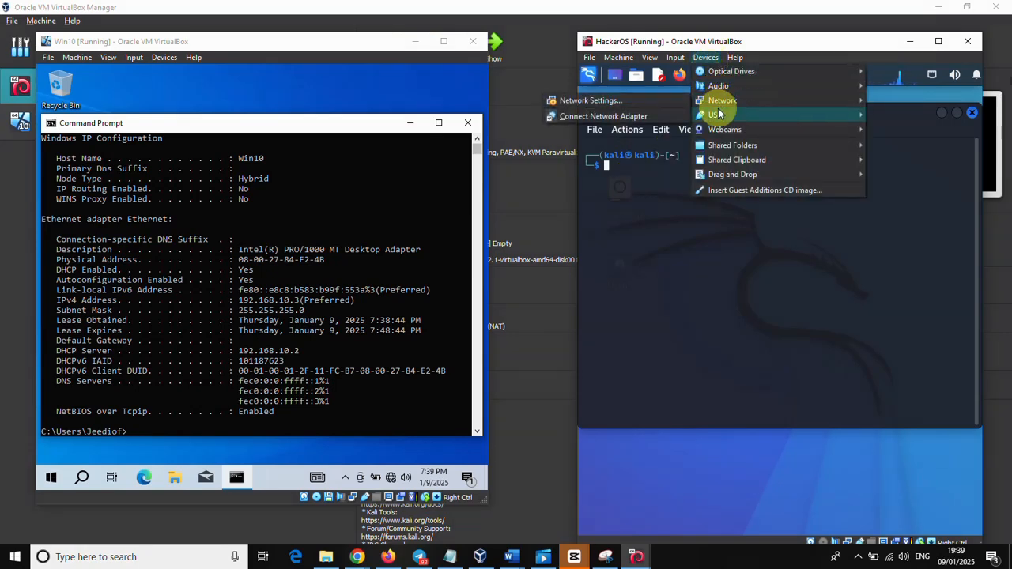
mouse_move(716, 100)
click(638, 106)
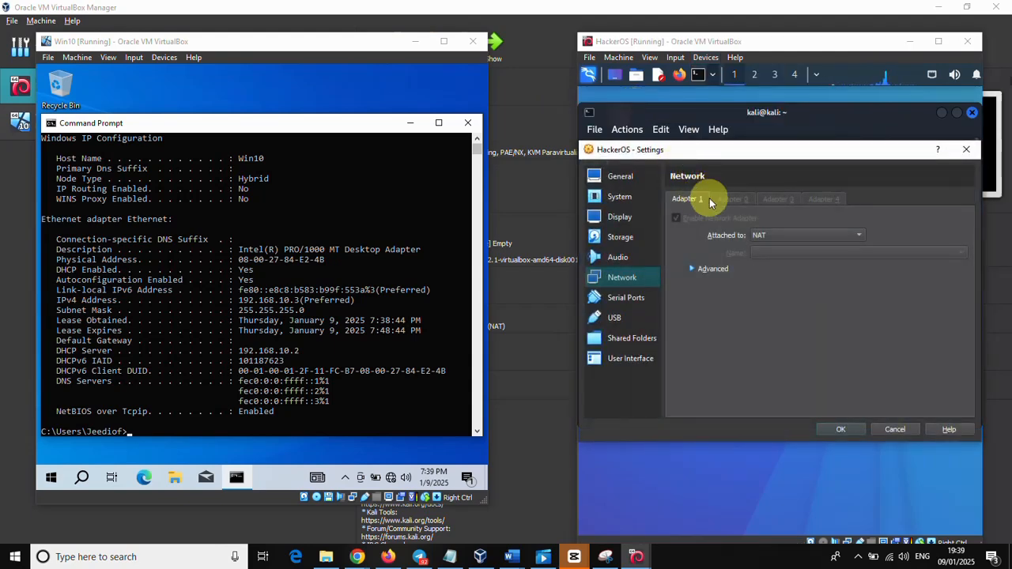
click(764, 235)
click(775, 277)
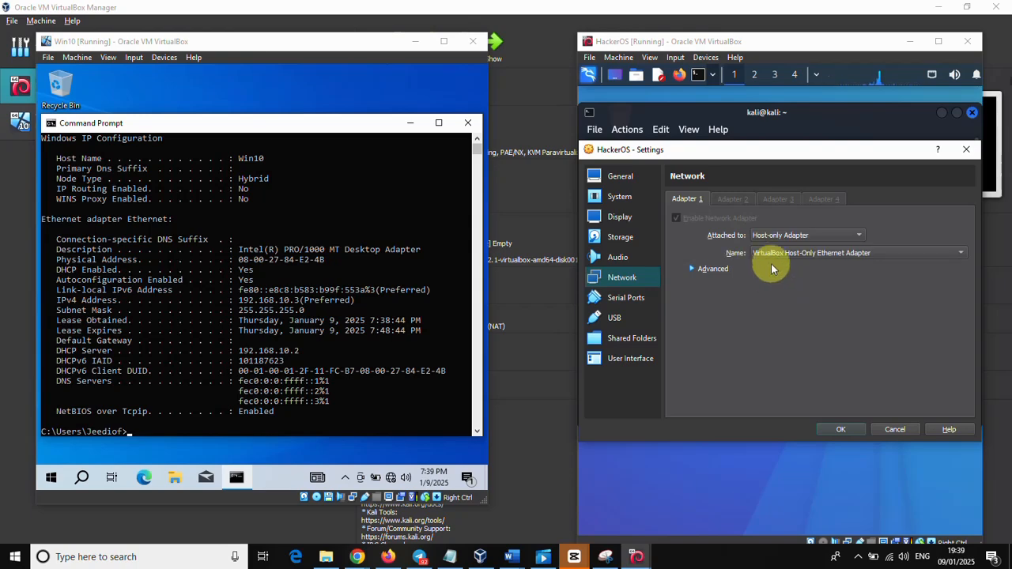
click(771, 253)
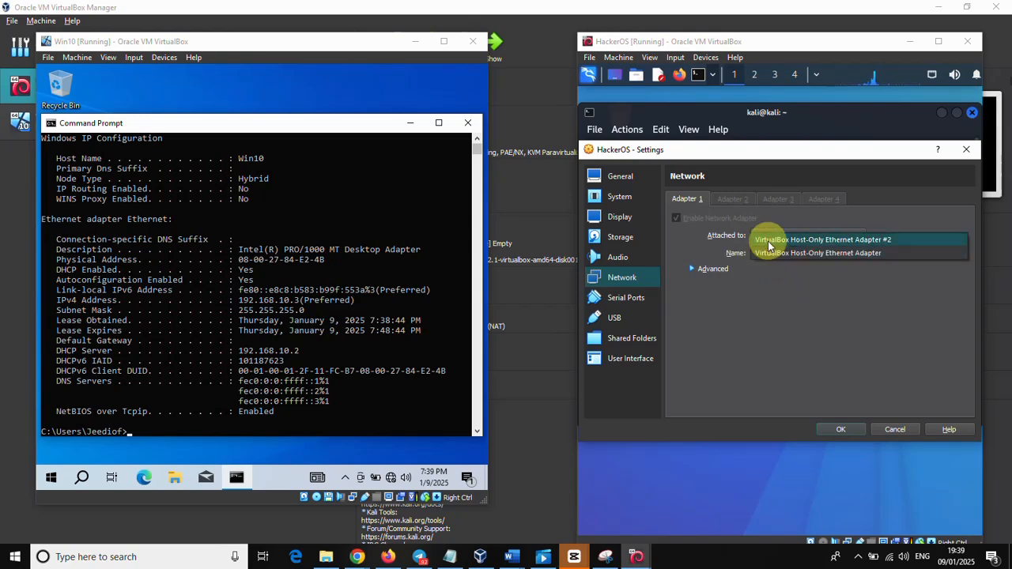
click(769, 241)
click(843, 430)
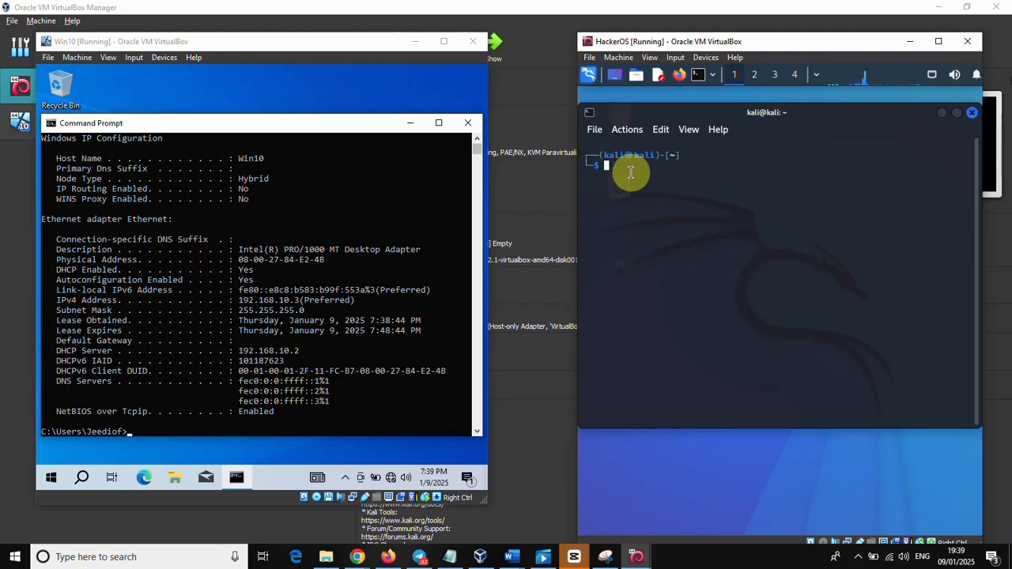
- Run ifconfig in the HackerOS terminal and check the IPv4 address of eth0
text(ifconf)
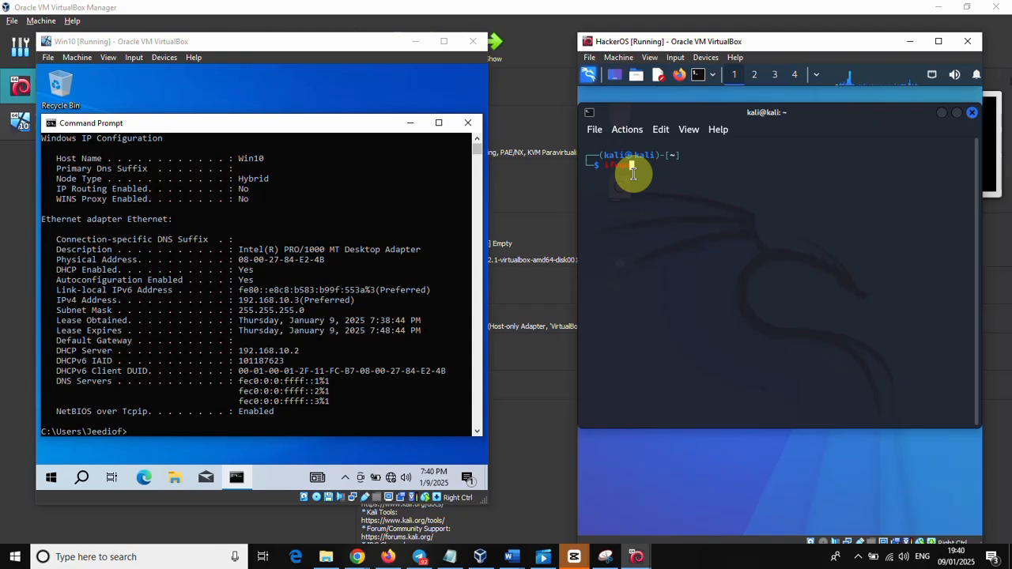
text(ig)
key(Return)
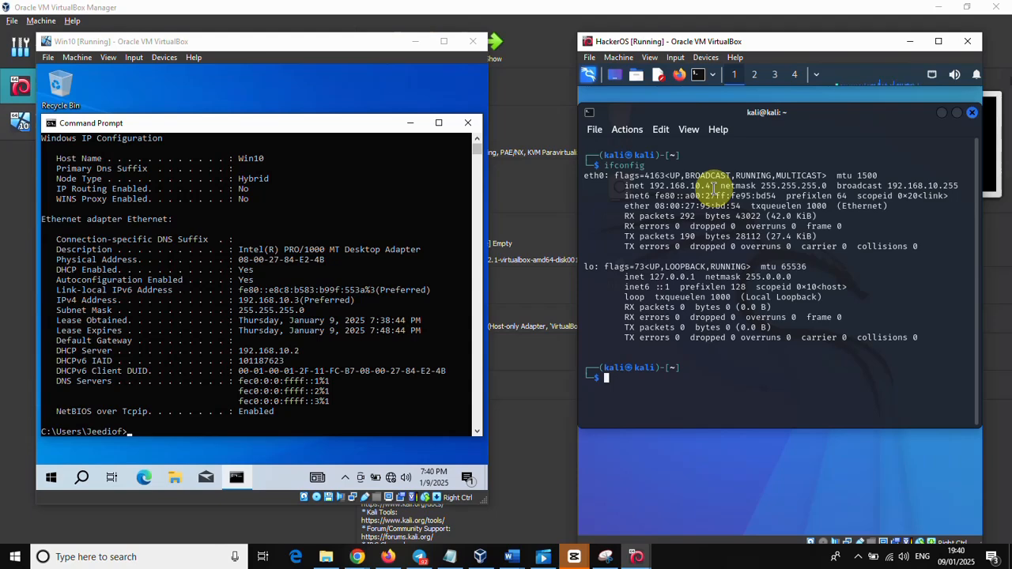
drag(712, 188, 653, 185)
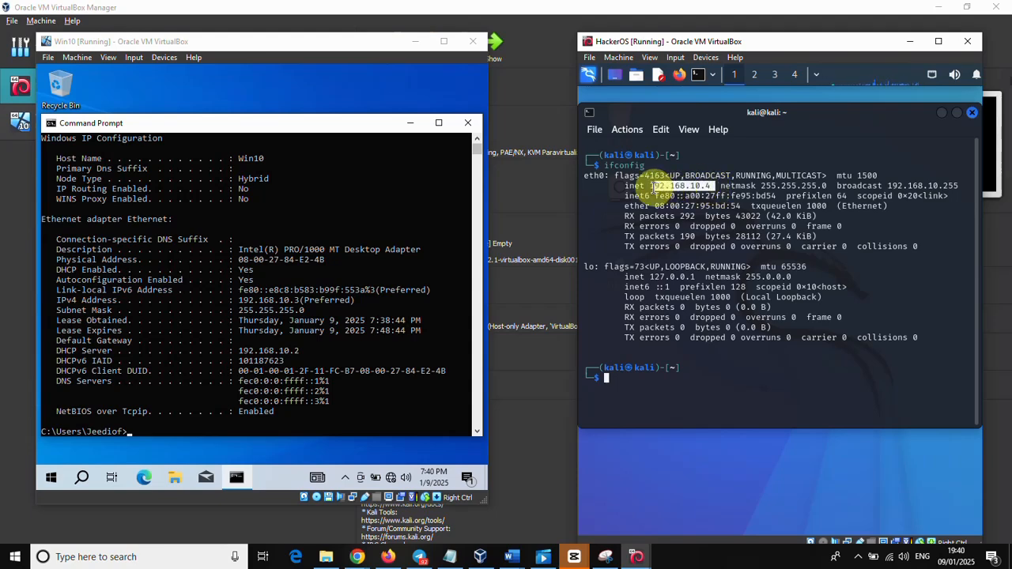
click(716, 186)
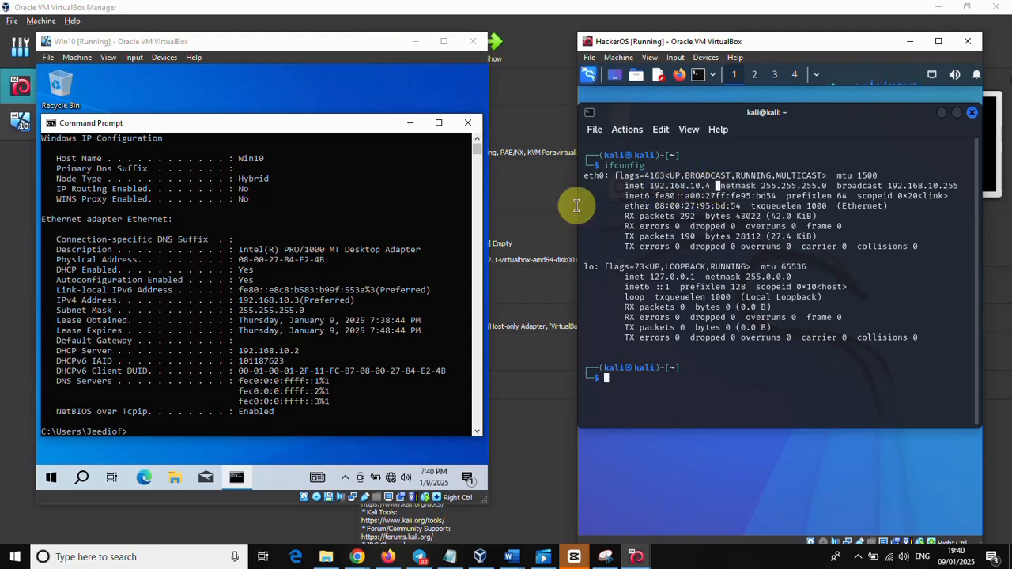
- Ping HackerOS at 192.168.10.4 from Win10's Command Prompt to test connectivity
click(154, 430)
text(ping)
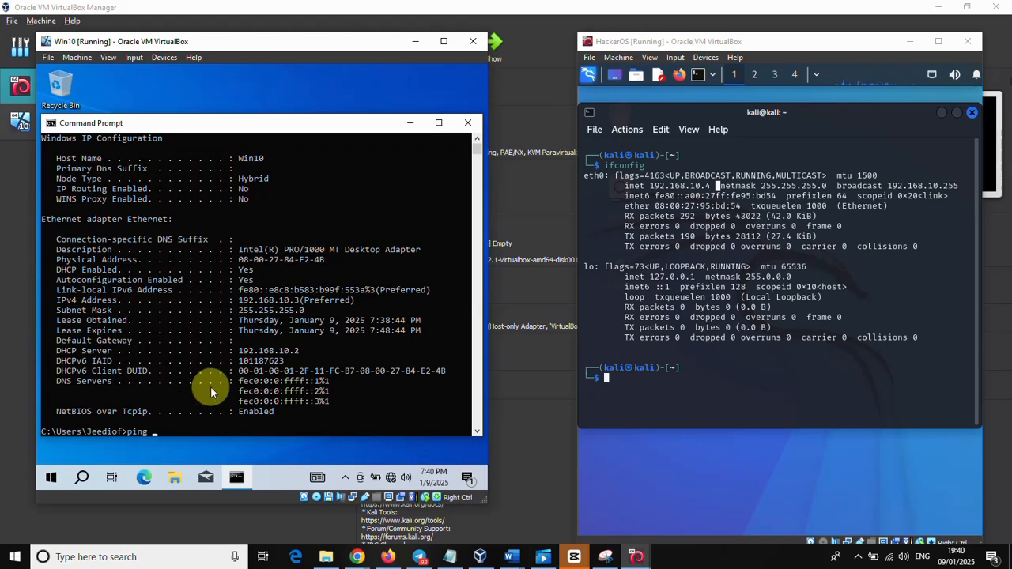
text(192.168.10.4)
key(Return)
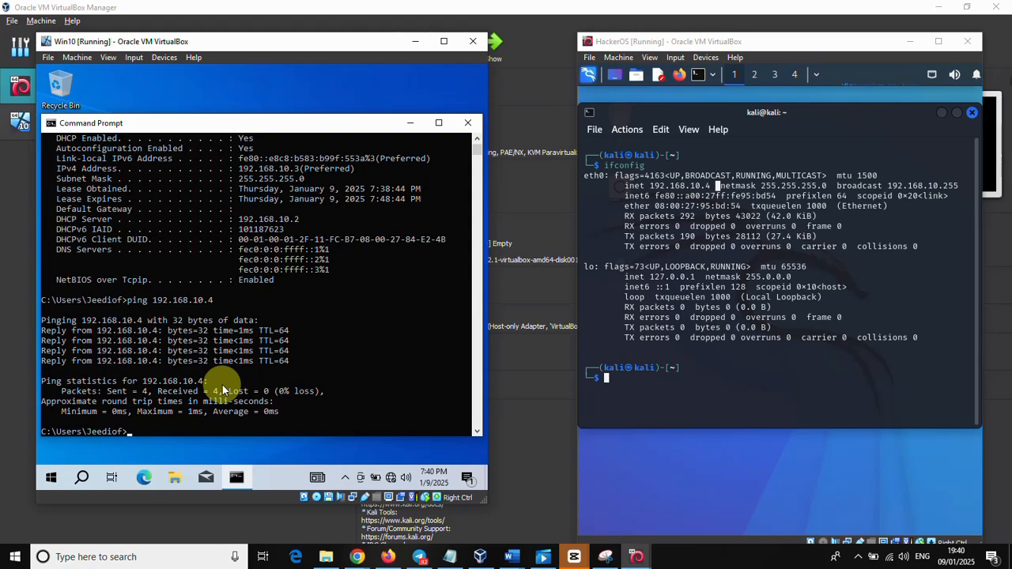
- Recall the previous ping 192.168.10.4 command in Win10's Command Prompt
click(143, 437)
key(Up)
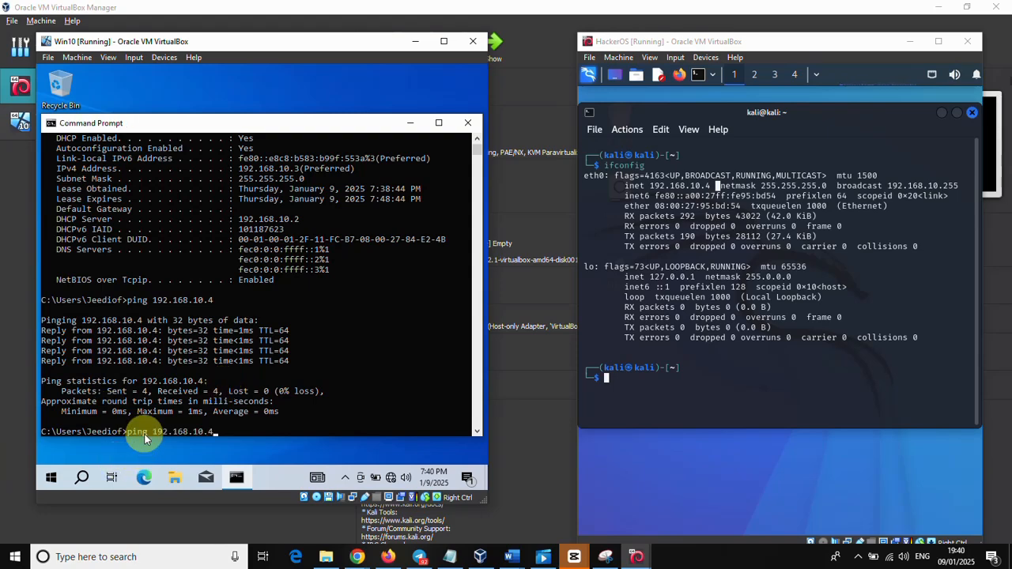